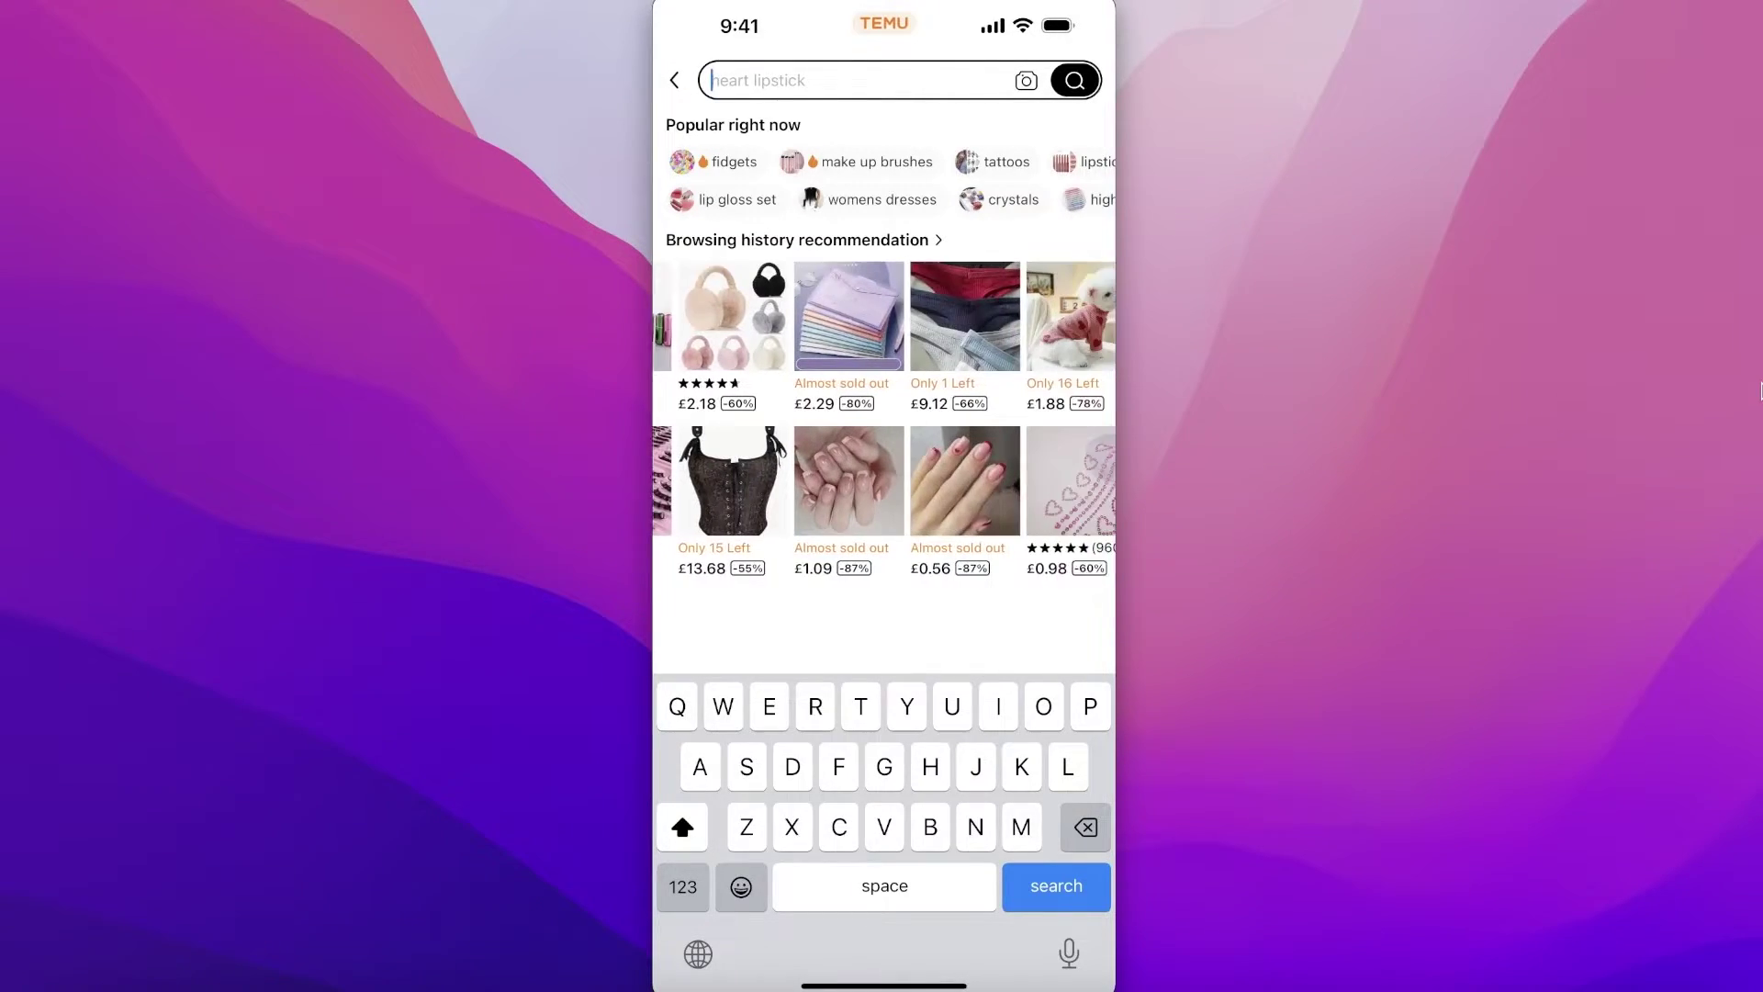
pyautogui.write('jelly lipstick')
# Search Temu for 'jelly lipstick', then go to the You profile page
pyautogui.press('Return')
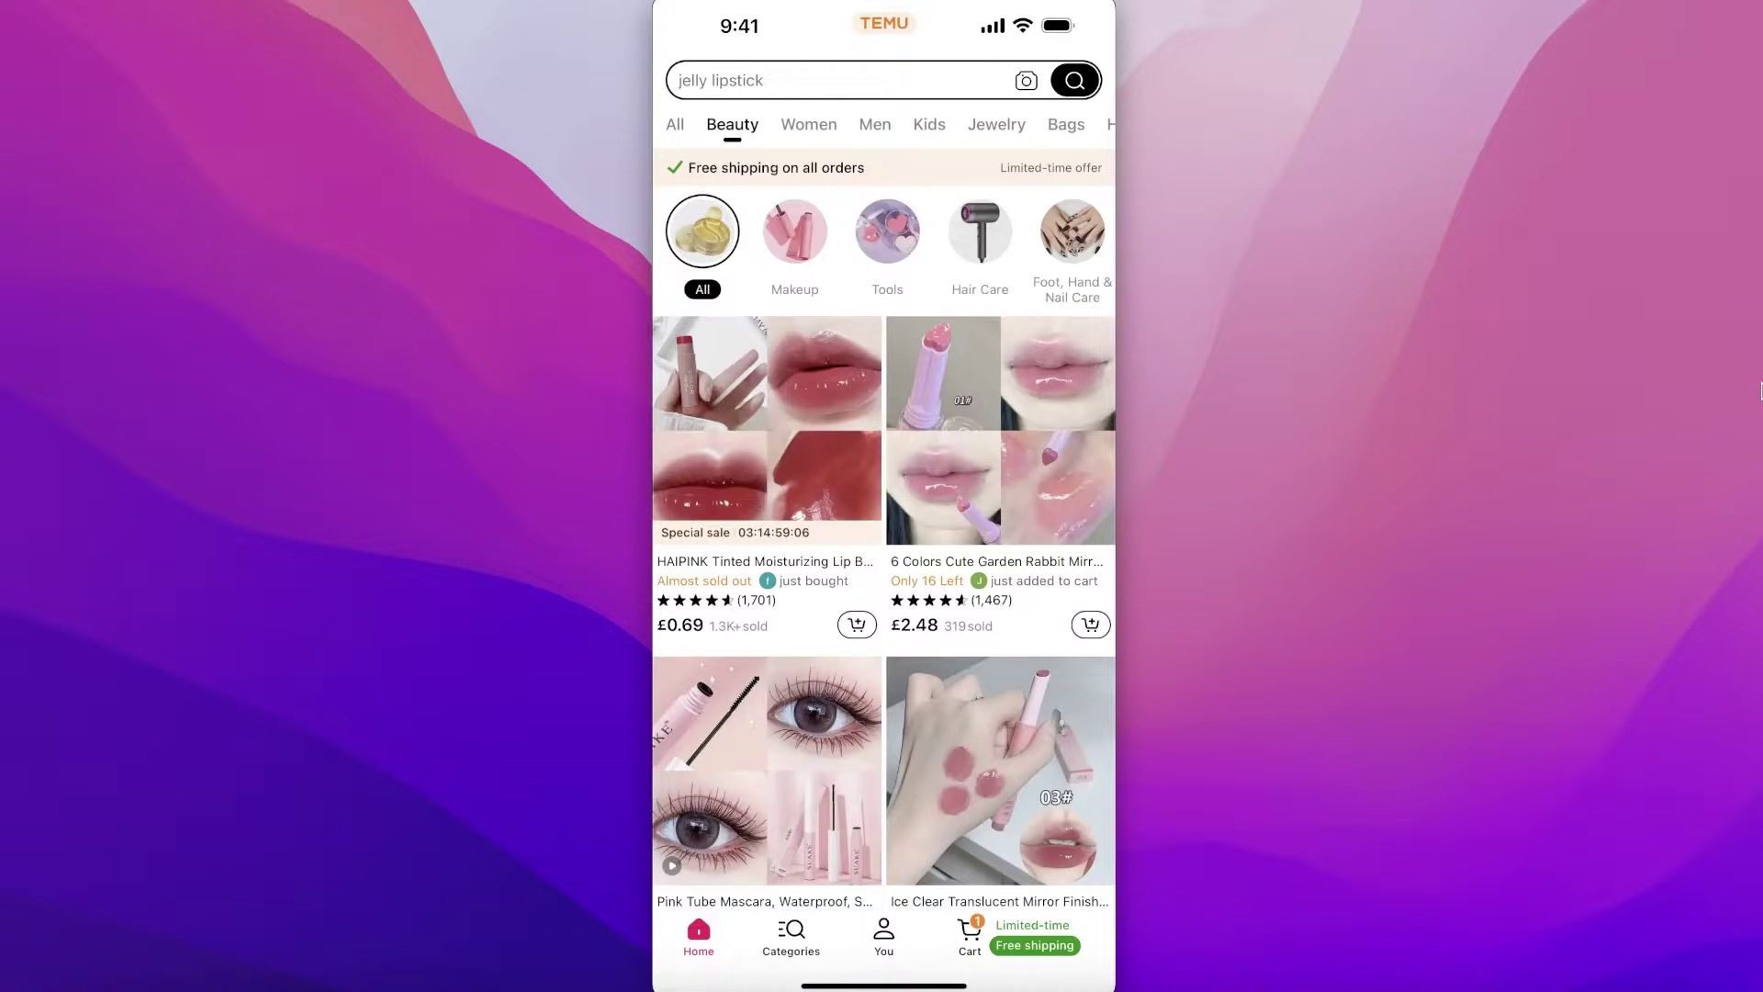
pyautogui.click(883, 937)
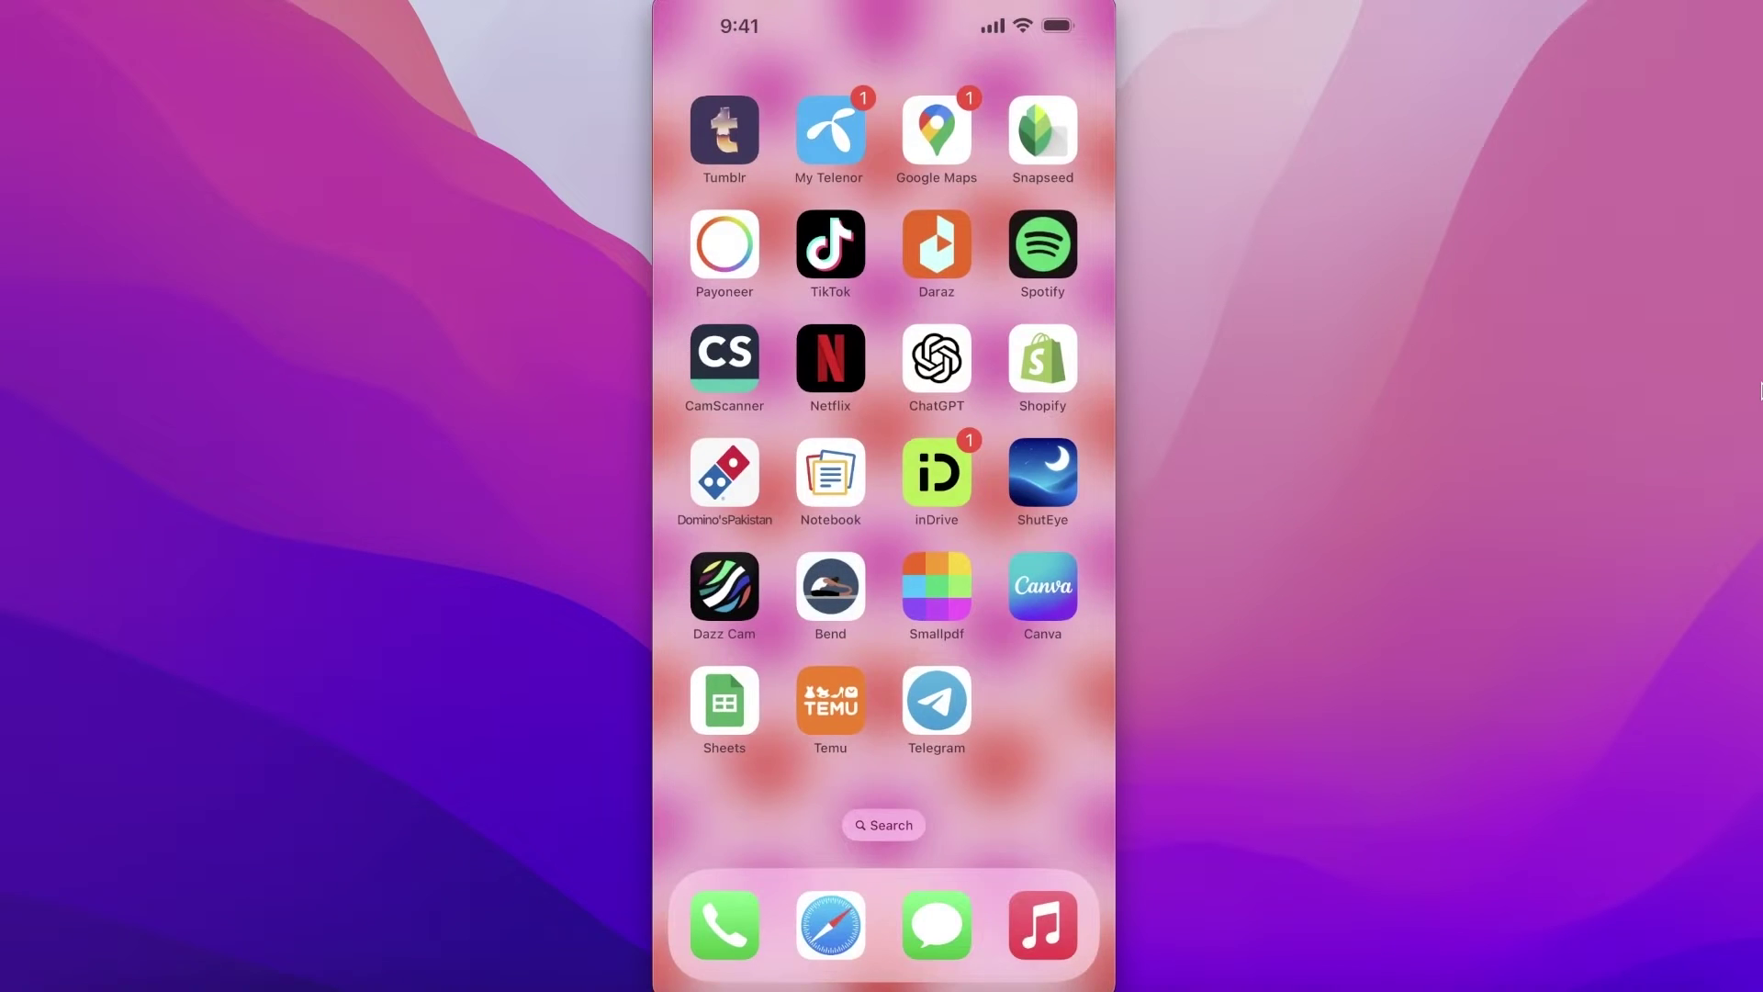
pyautogui.write('se')
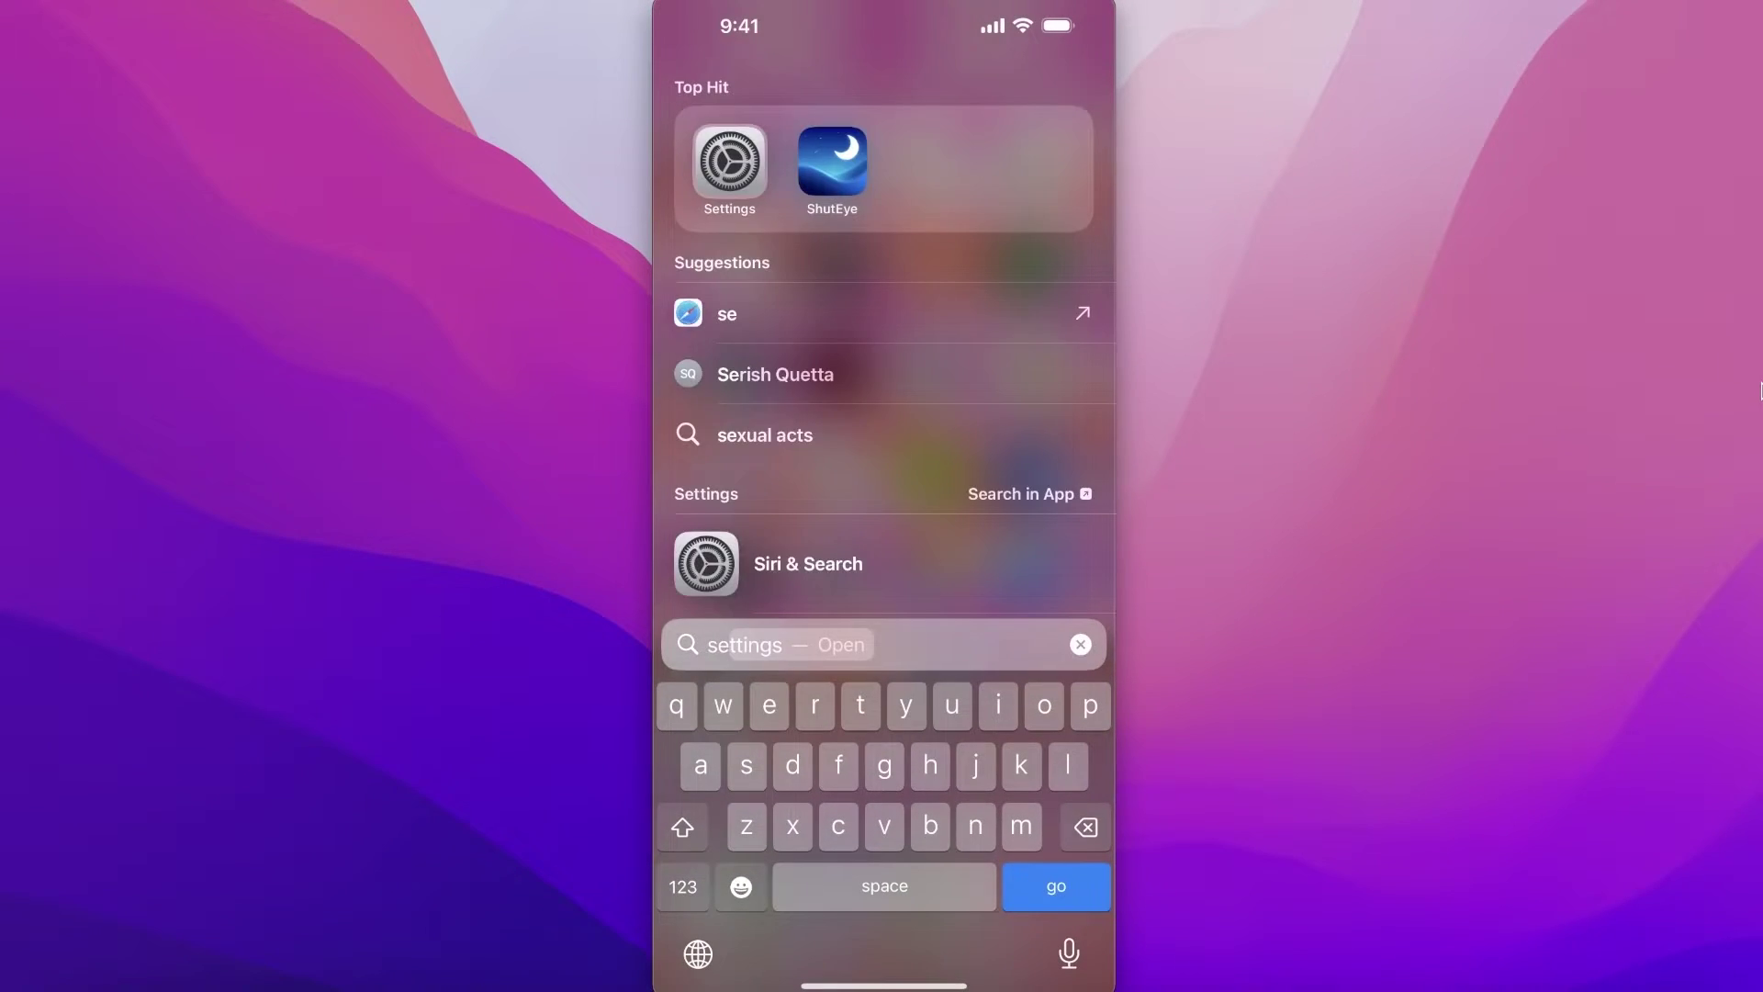
# Launch iOS Settings from the Spotlight search results
pyautogui.press('Return')
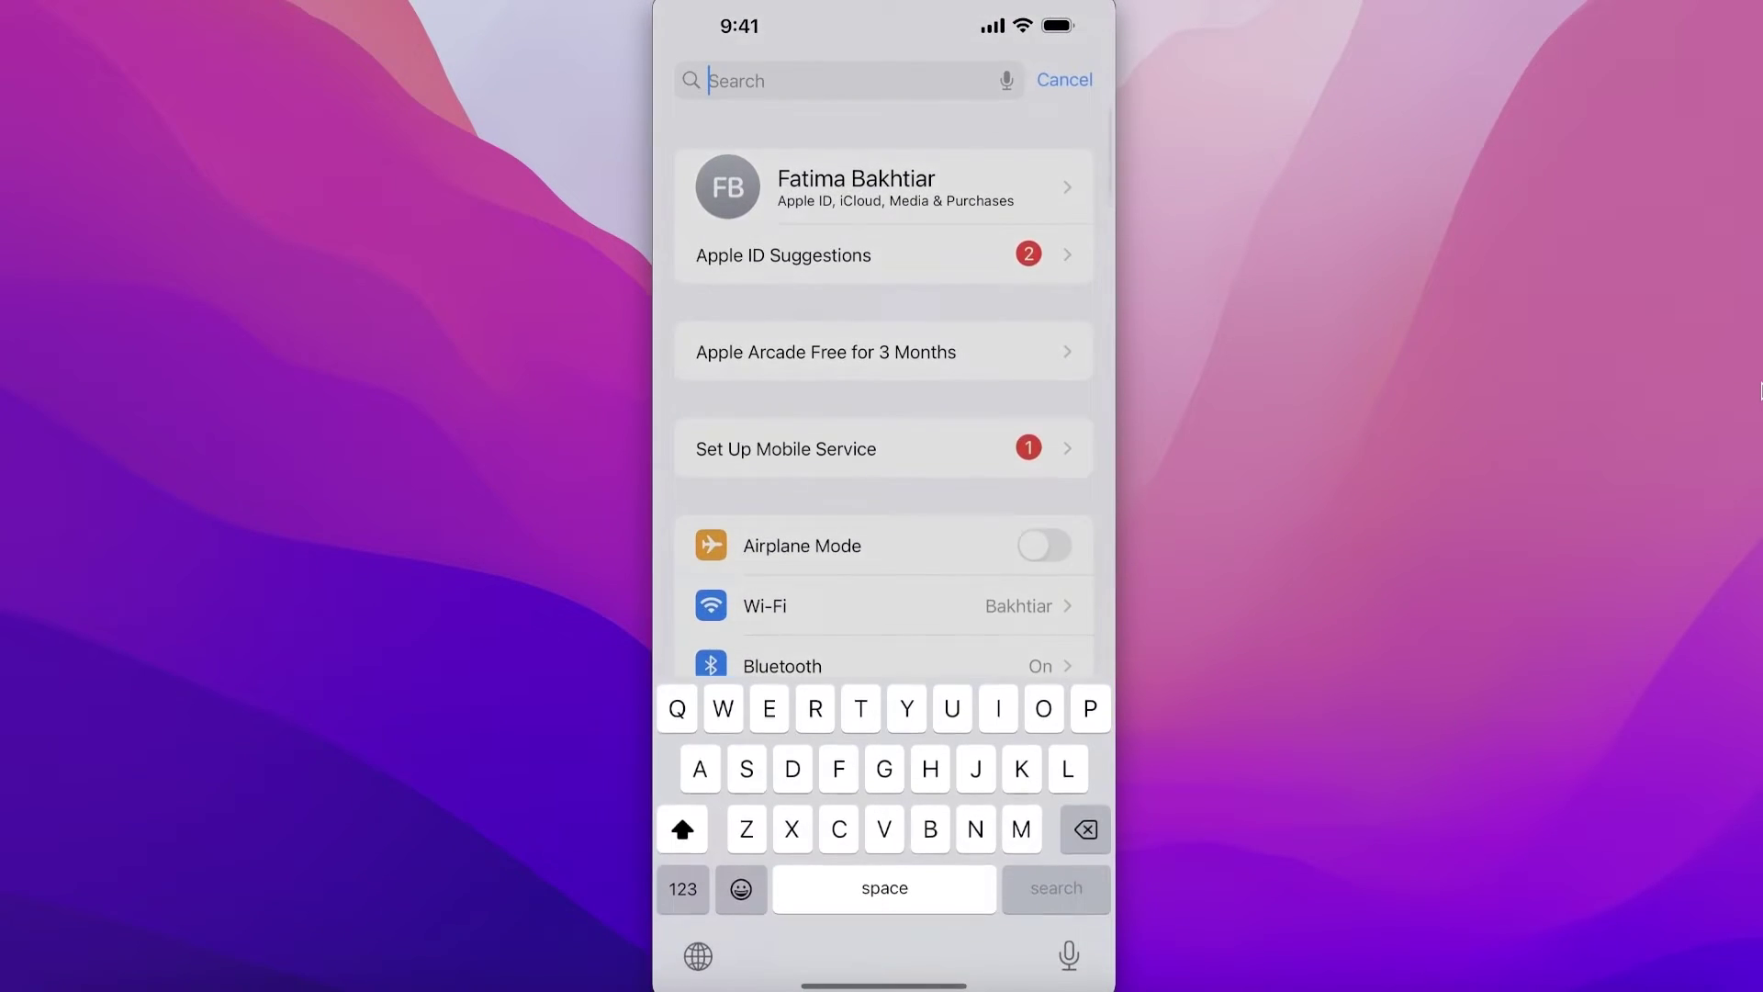
pyautogui.write('Cacje')
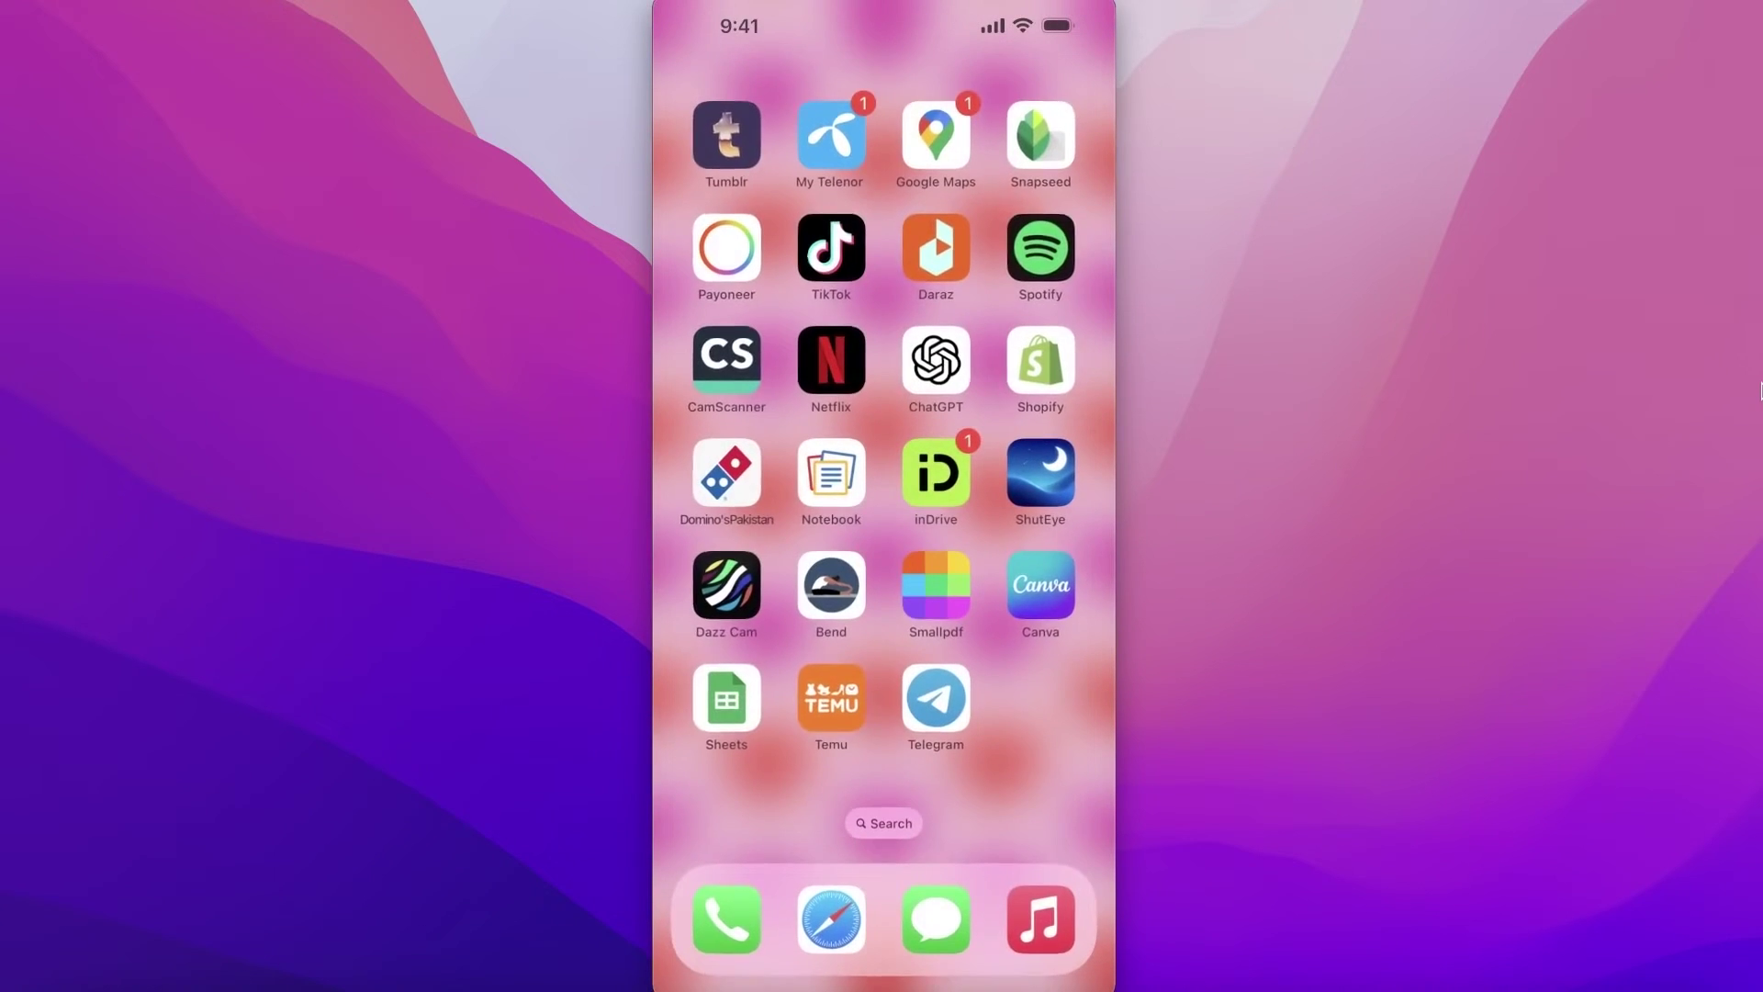
# Launch Temu from the home screen and pull down to refresh the You page
pyautogui.click(829, 703)
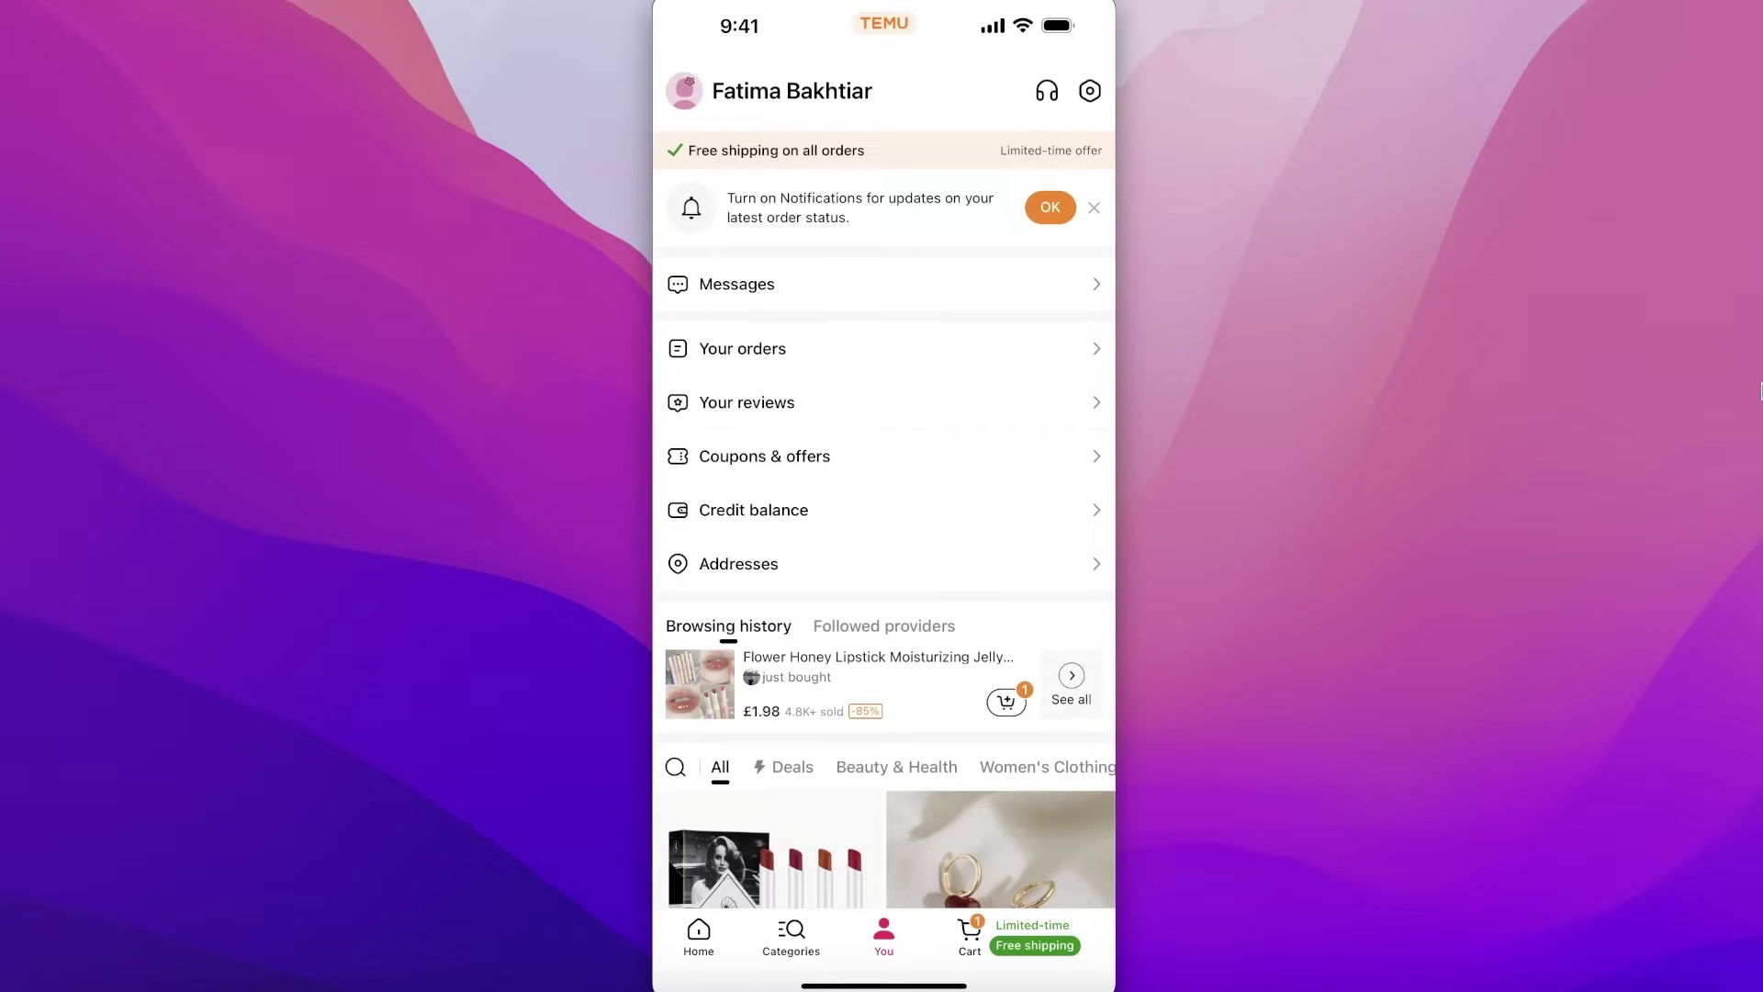
pyautogui.moveTo(883, 413); pyautogui.dragTo(883, 475)
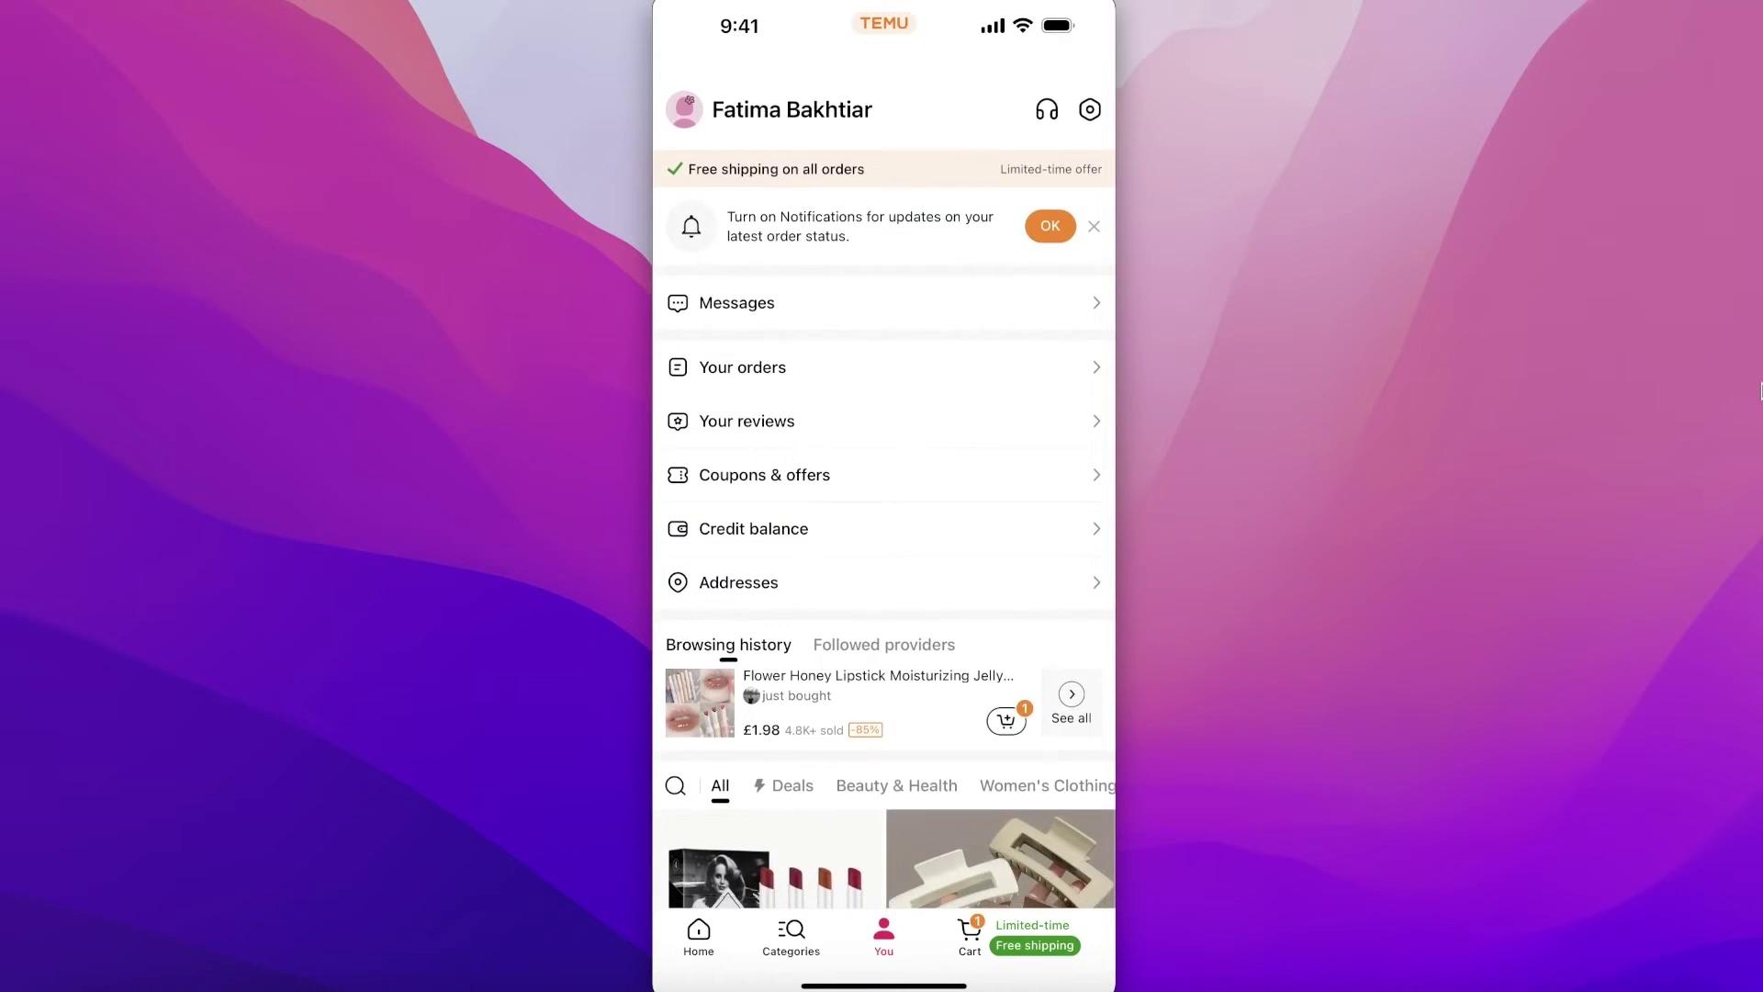
pyautogui.click(1089, 91)
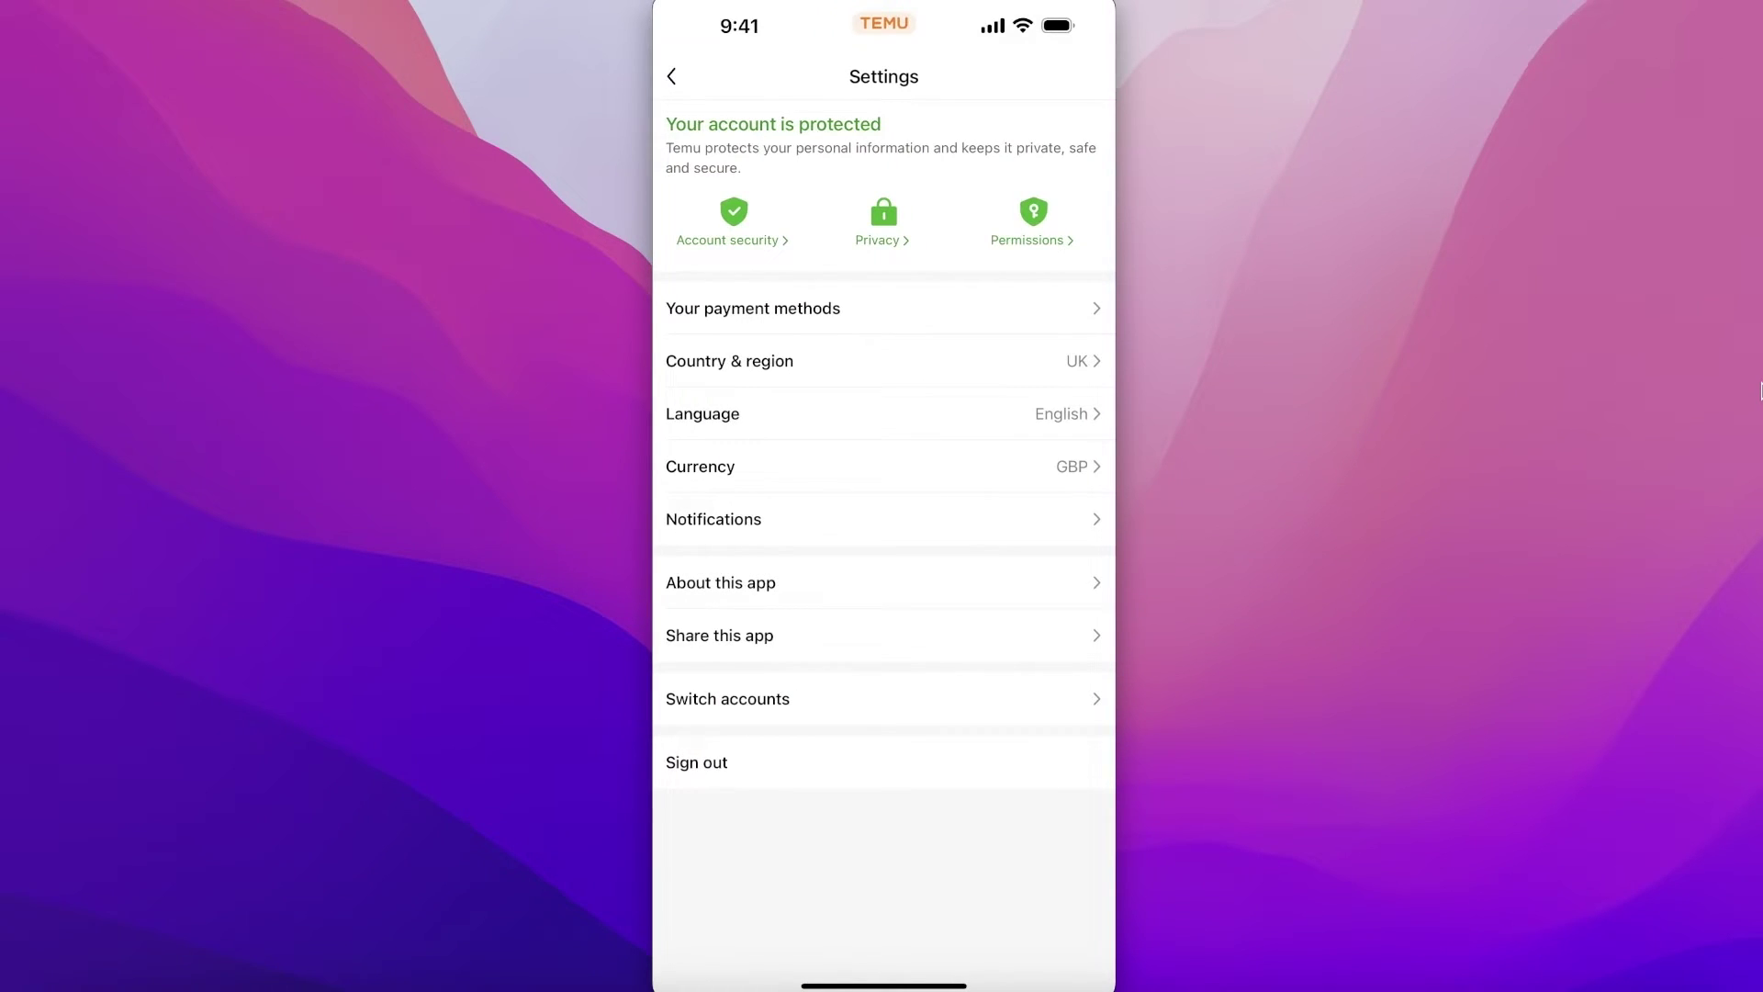
pyautogui.click(733, 221)
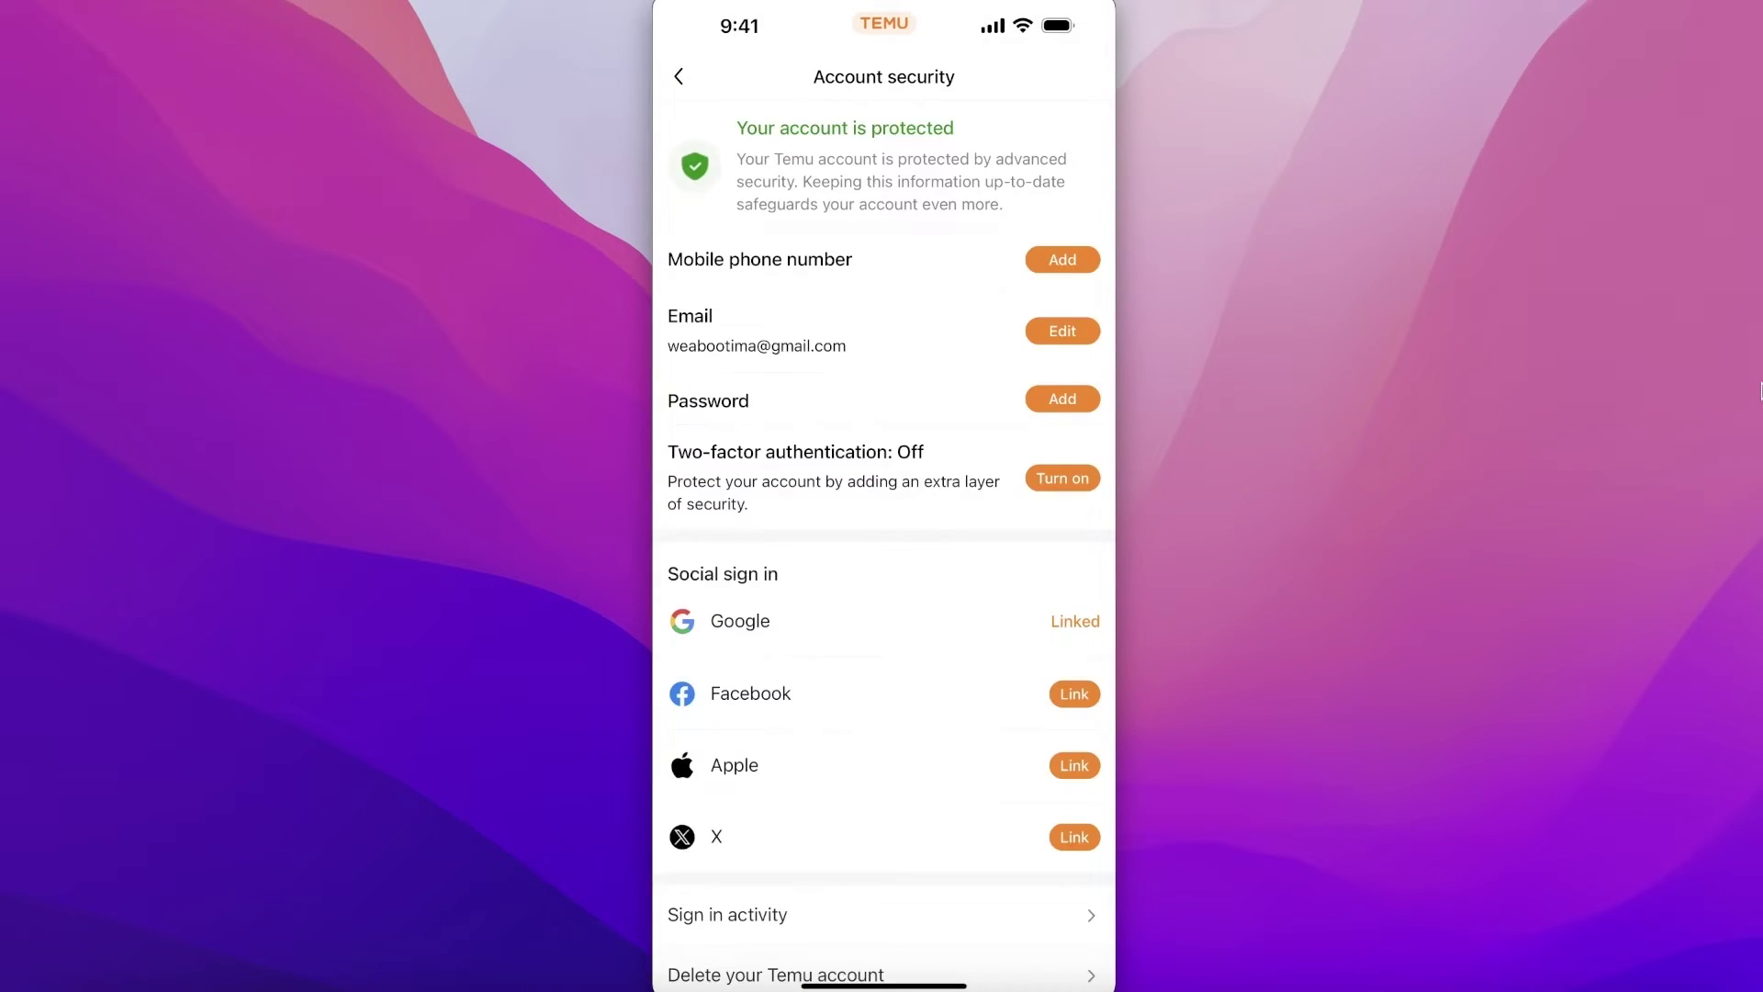
pyautogui.scroll(-2, 883, 551)
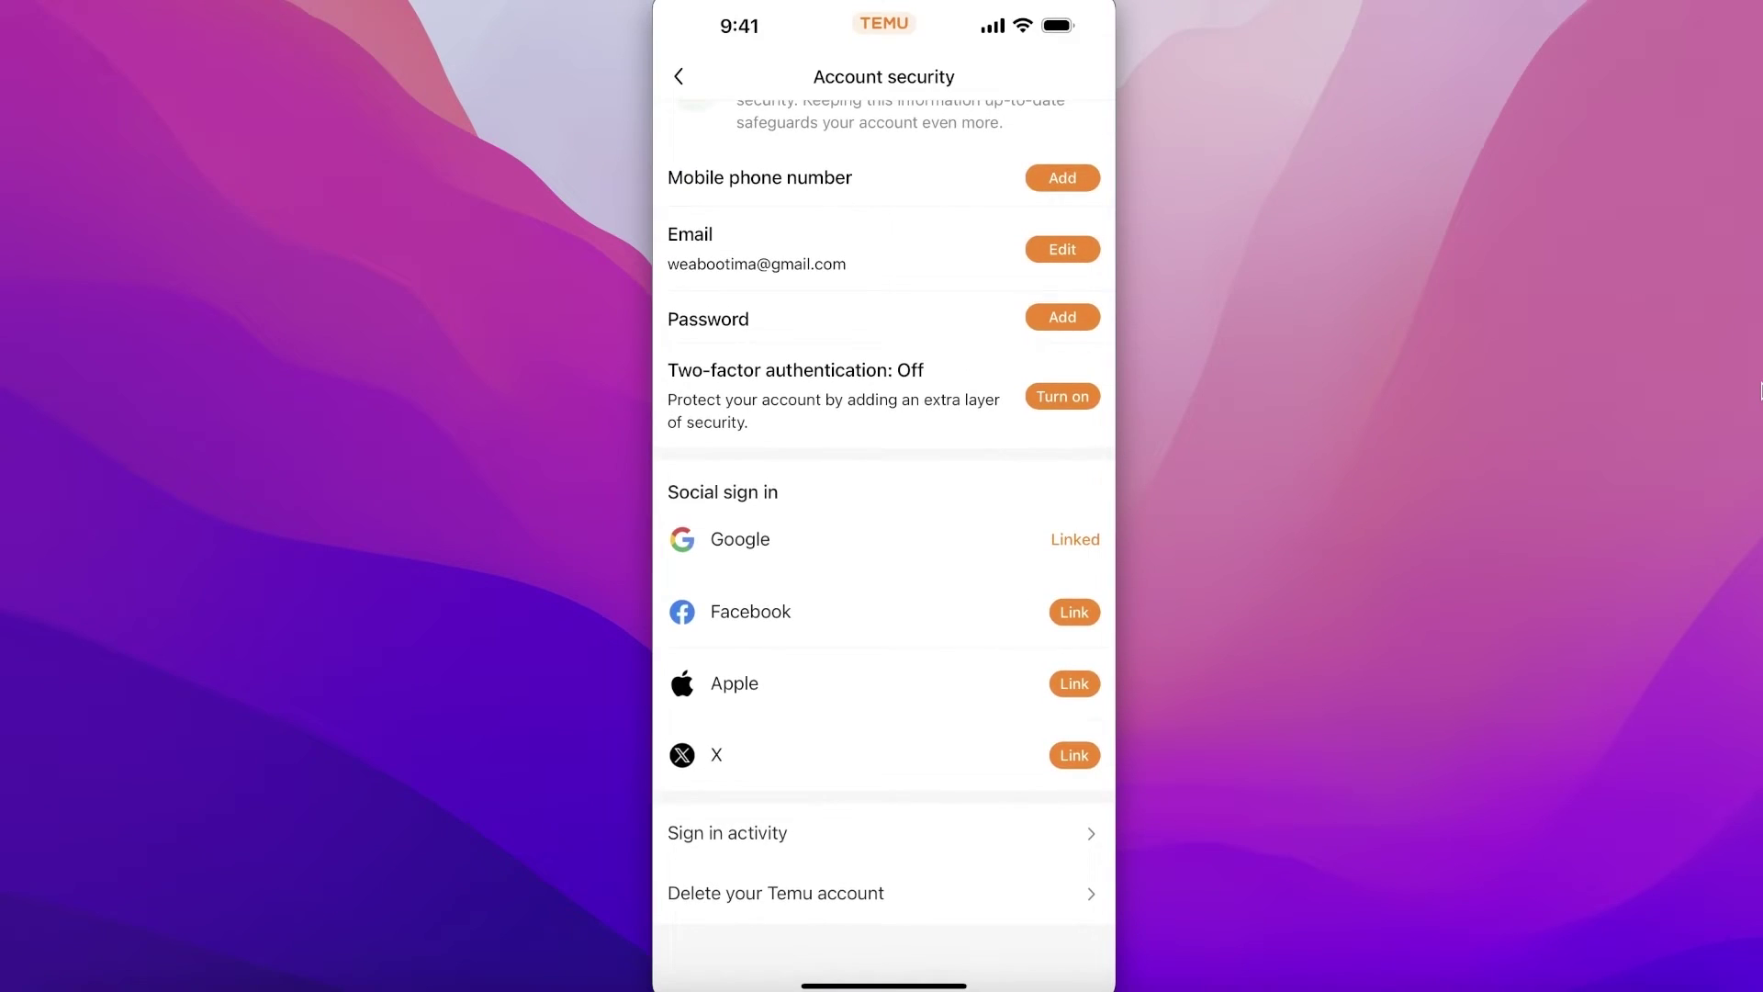
pyautogui.scroll(-2, 883, 551)
pyautogui.click(775, 892)
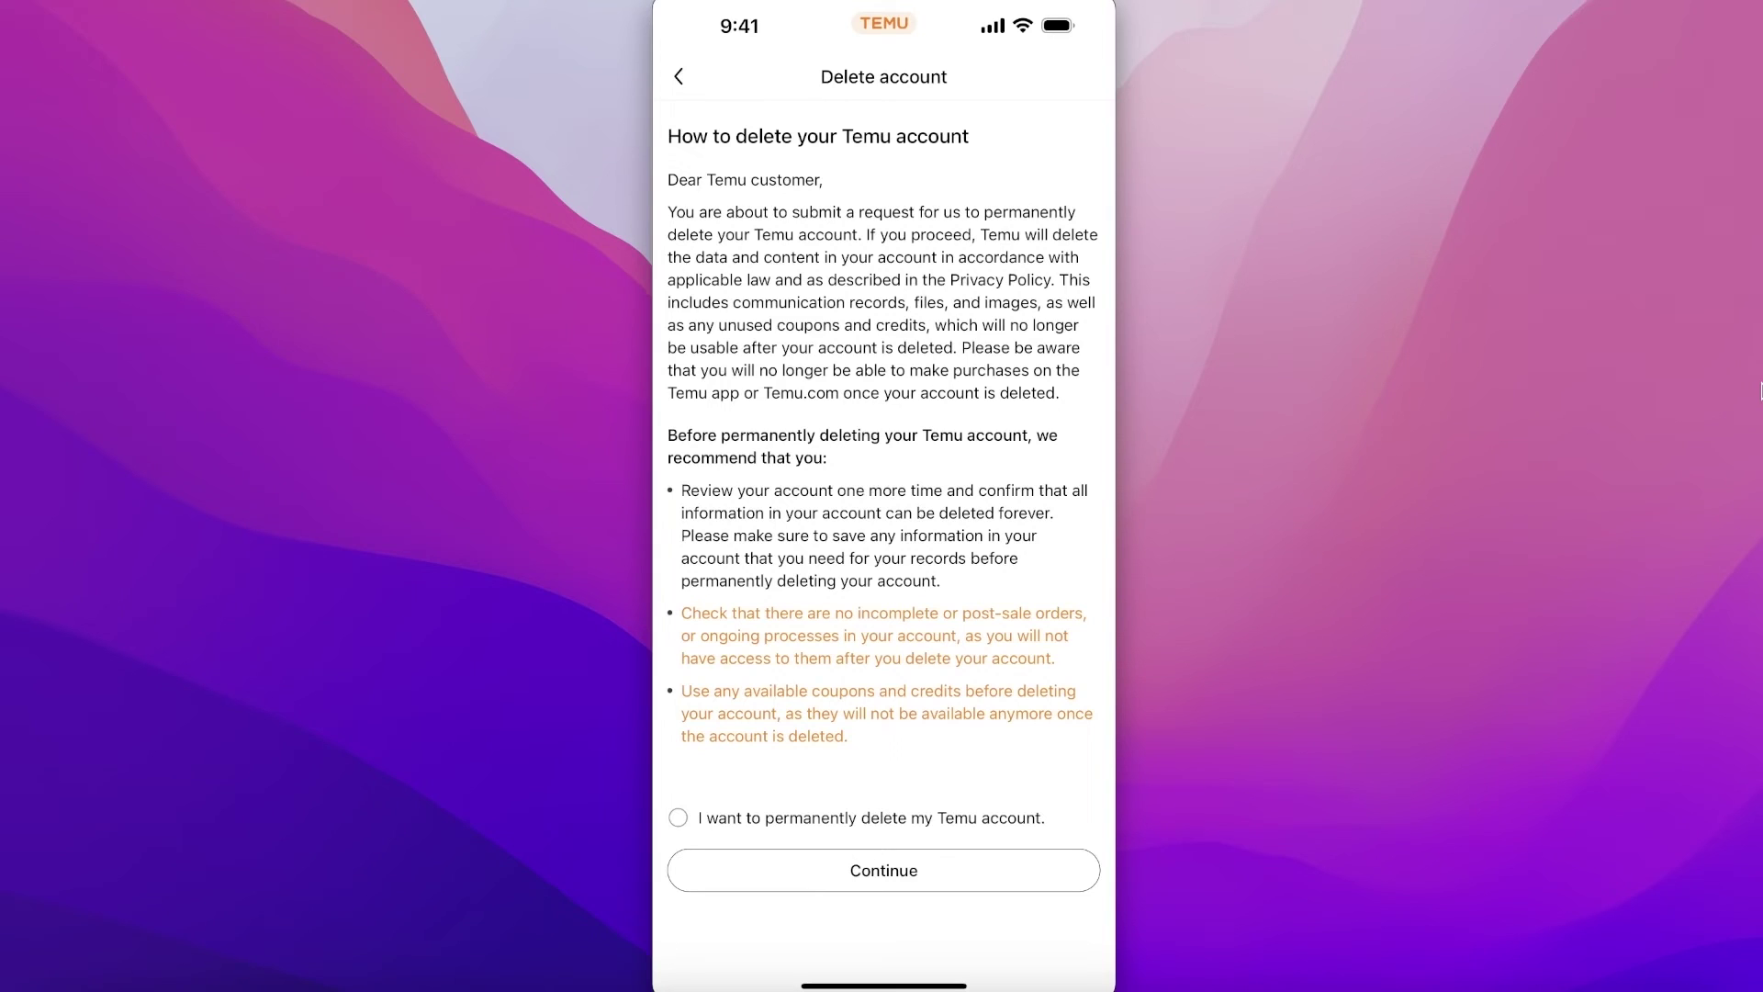
pyautogui.click(678, 75)
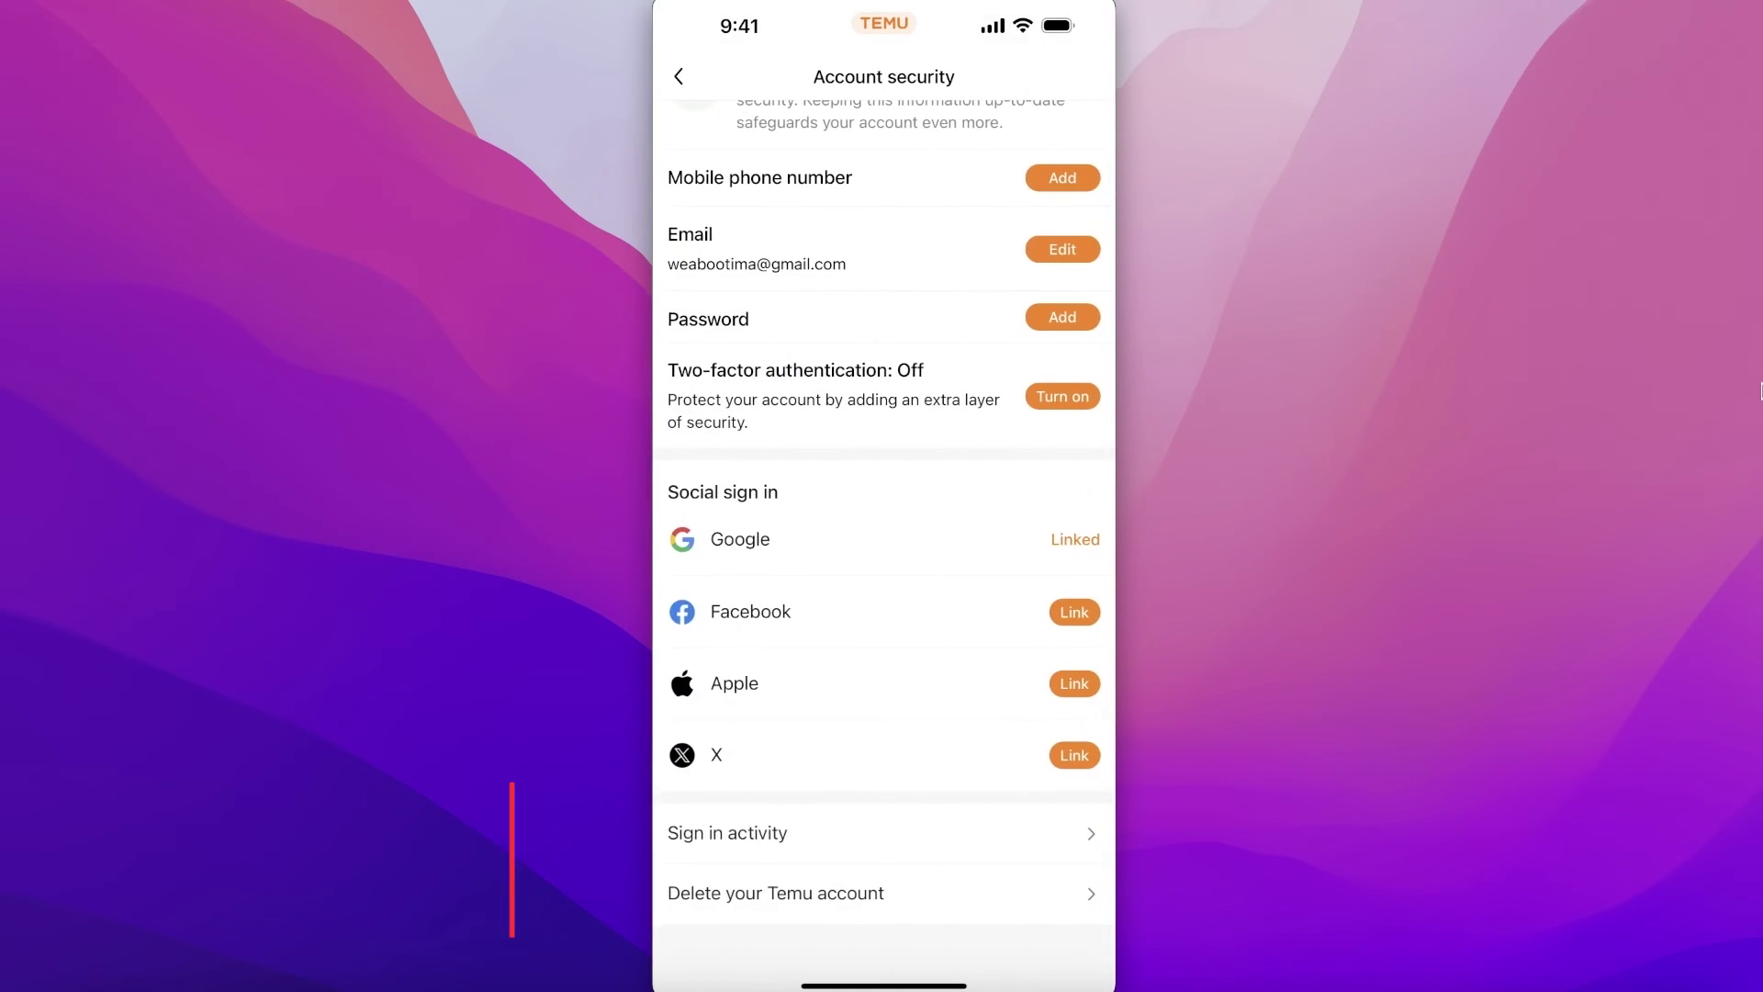
pyautogui.click(677, 76)
pyautogui.click(669, 75)
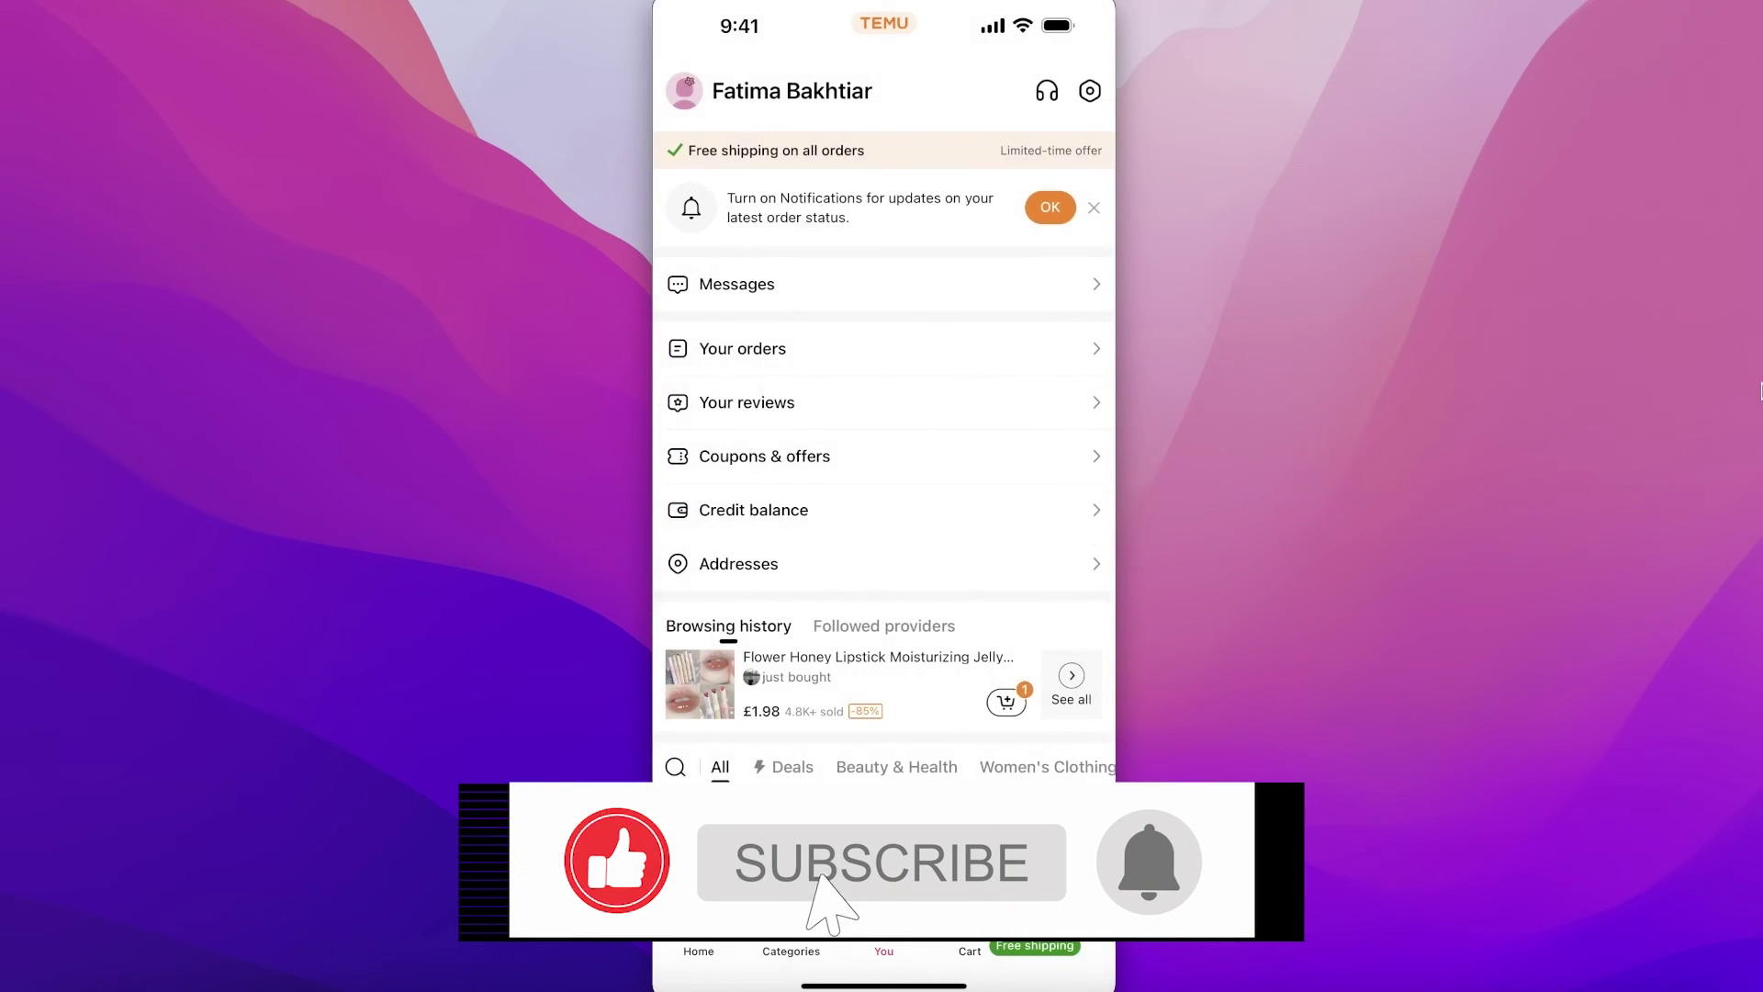